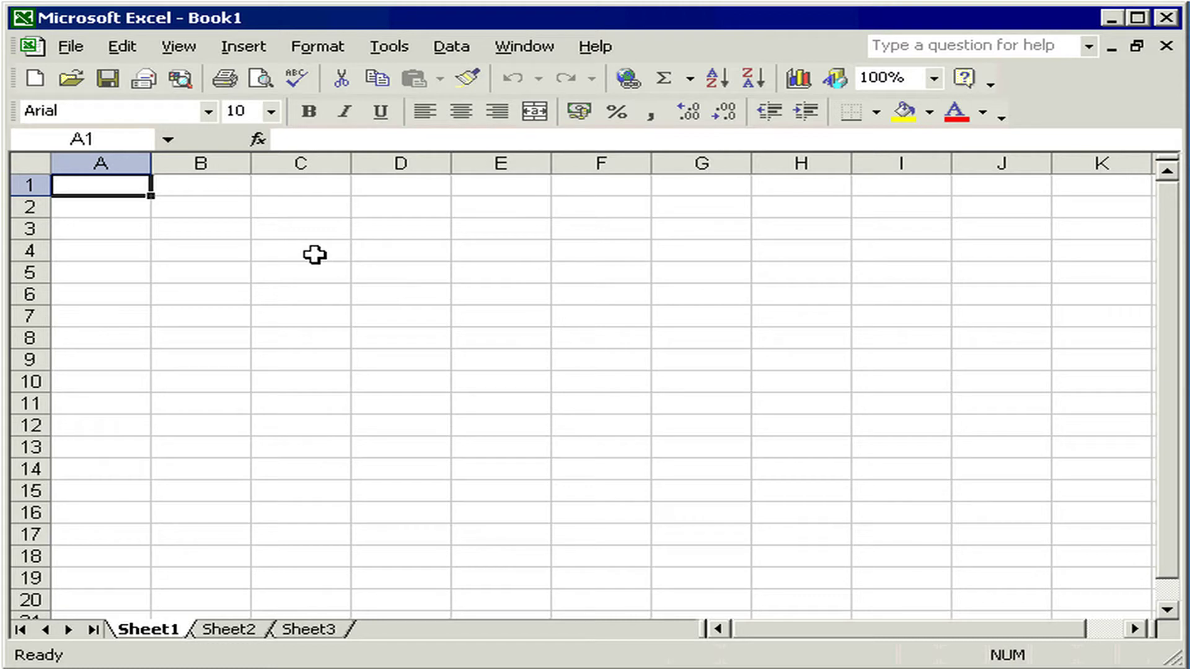
Step: Select the single cell C4, followed by the cell block C2:G10
left_click(315, 255)
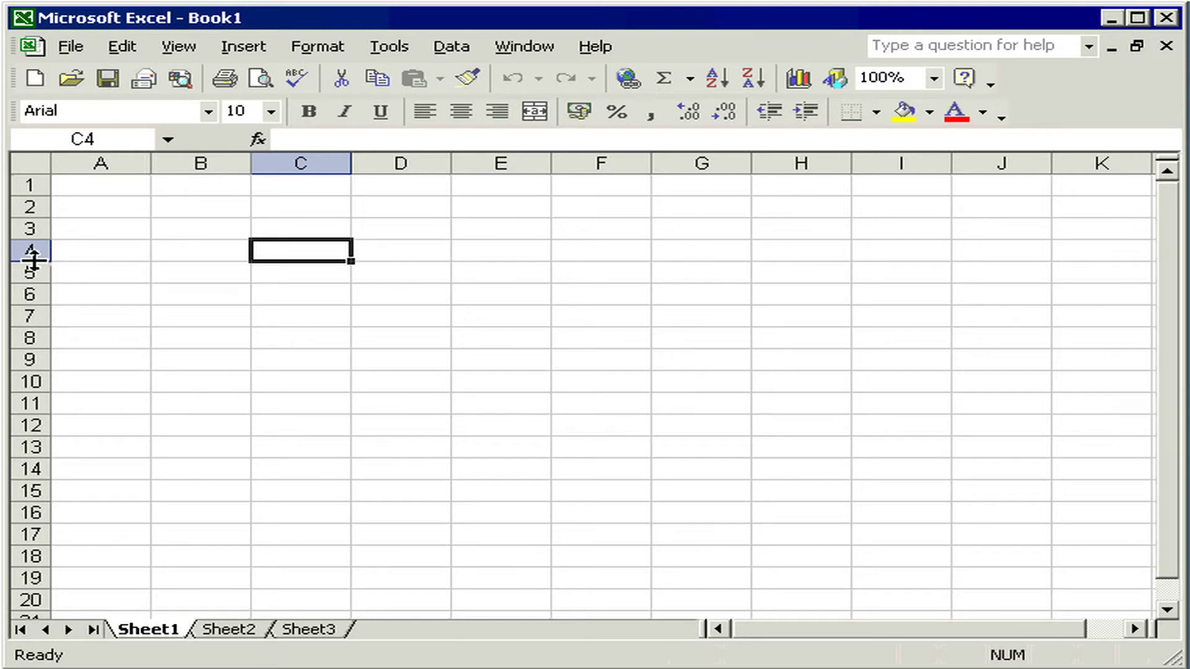
left_click(275, 202)
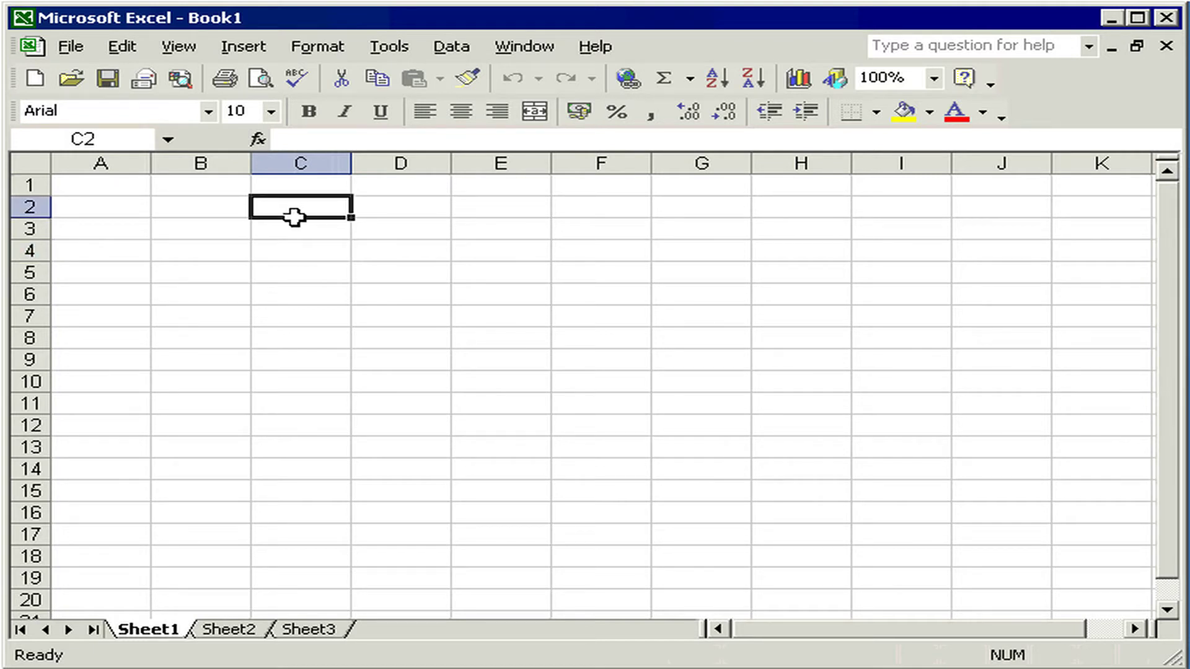
left_click_drag(294, 216, 704, 393)
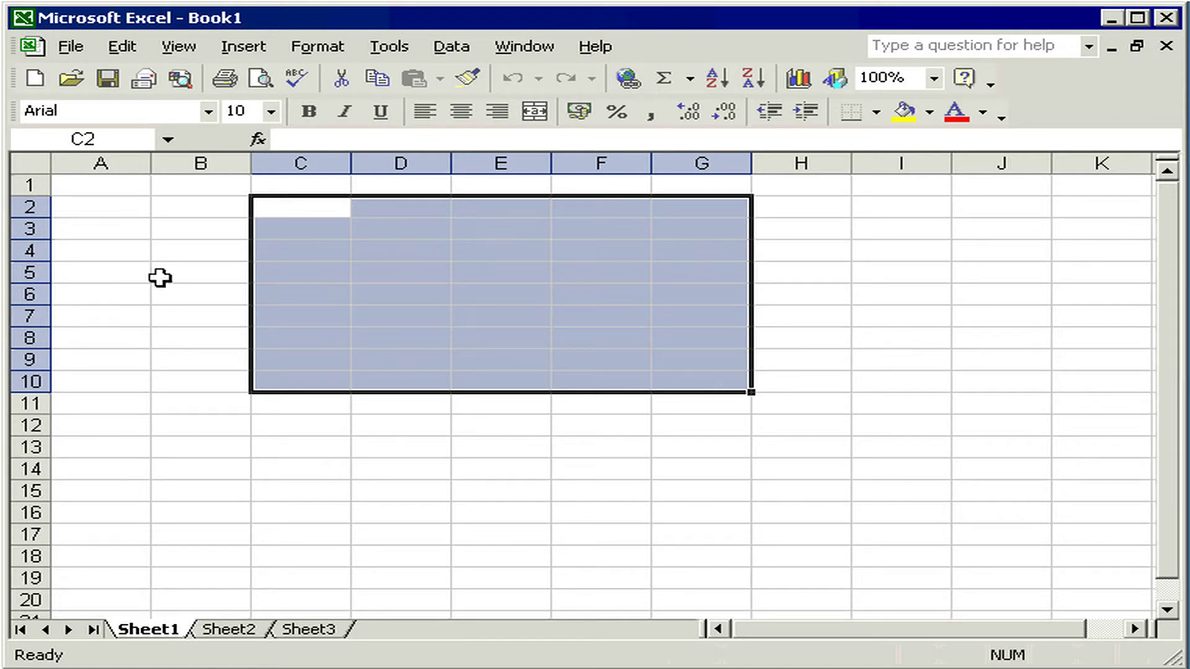
Step: Select the cell range A2:E10, with A2 as its starting cell
left_click(105, 213)
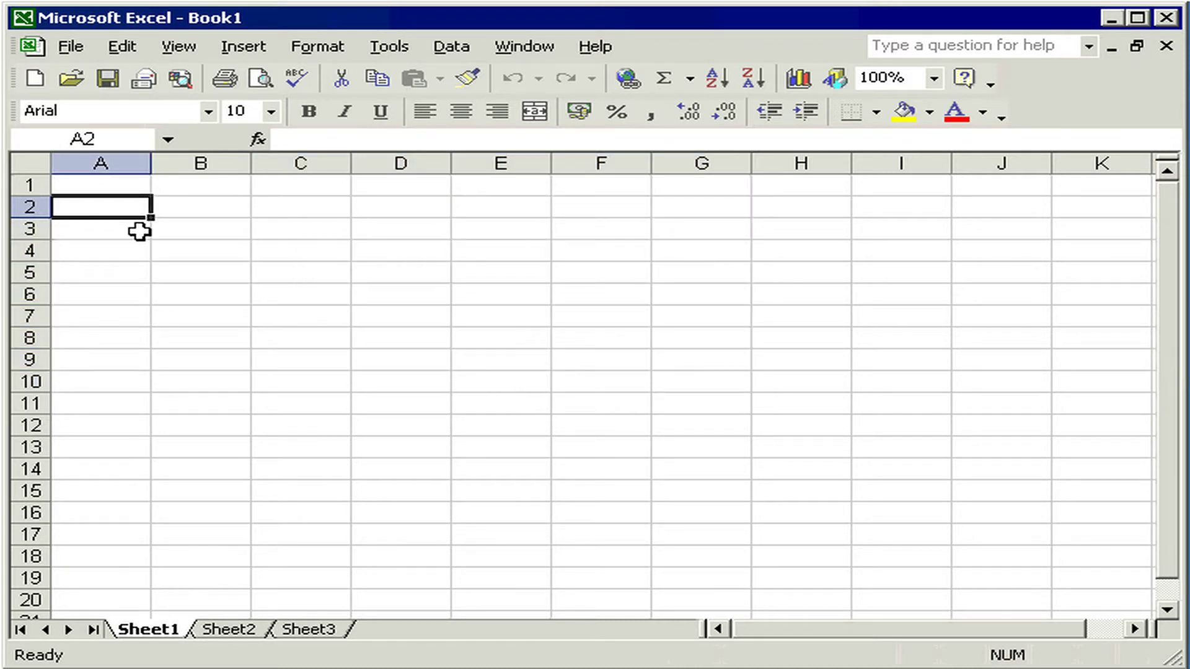
left_click(526, 389, "shift")
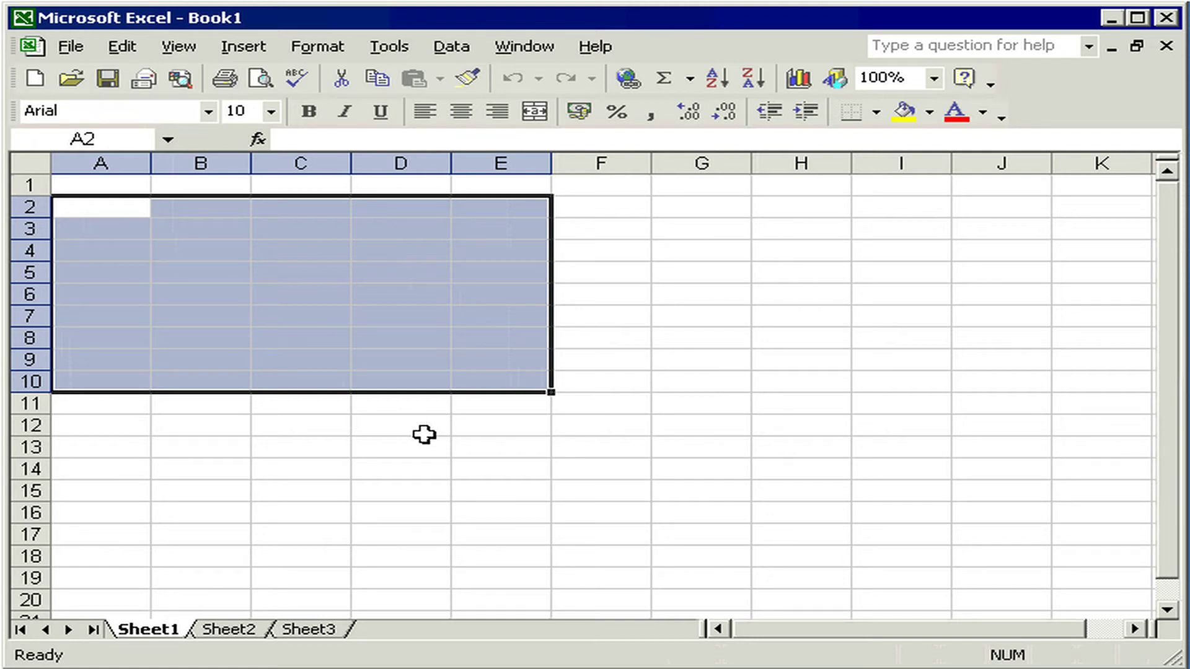
Step: Select the non-adjacent cells G2, E2, C5, B2 and A8 together, starting with G2
left_click(696, 206)
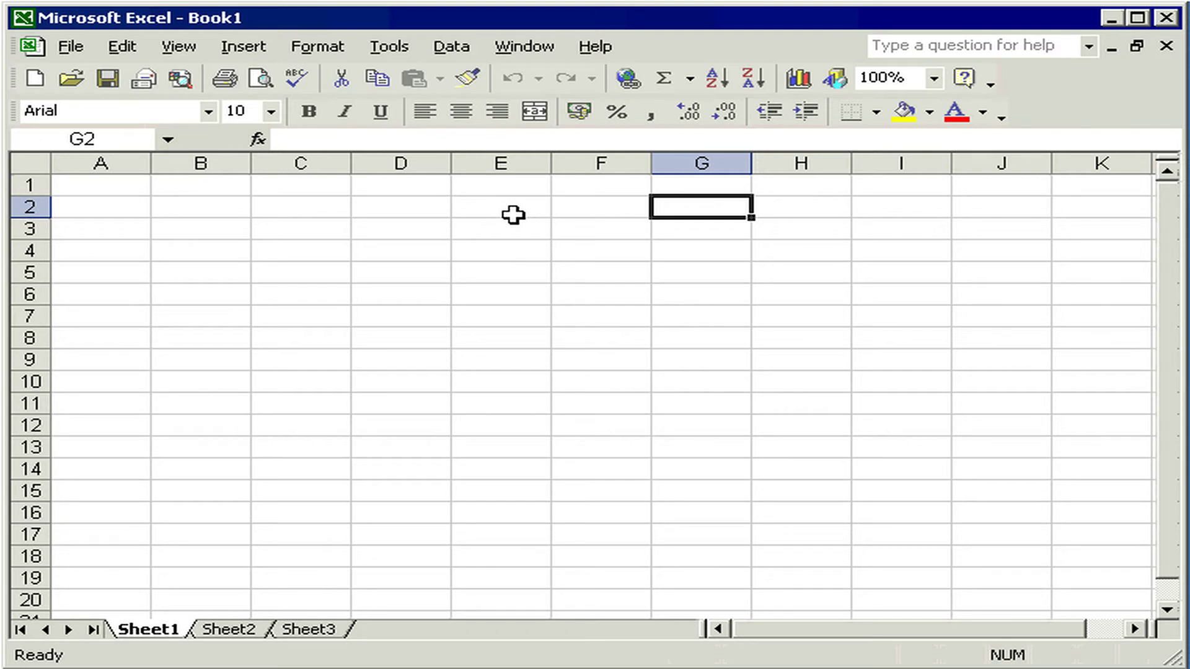
left_click(461, 215, "ctrl")
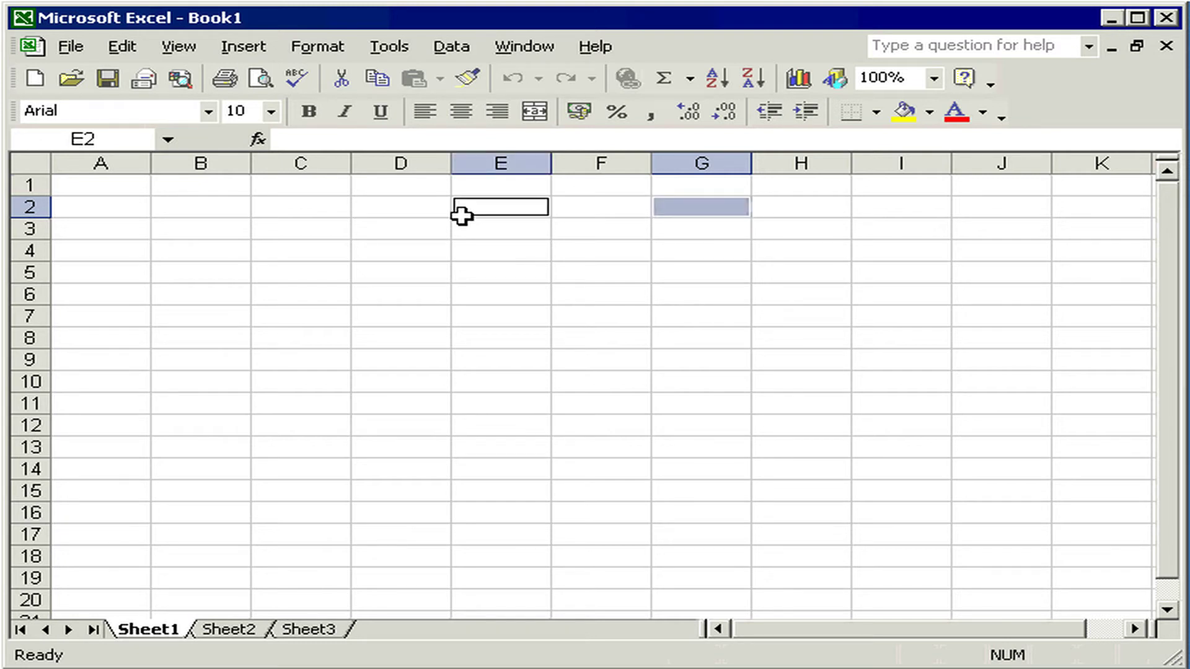
left_click(301, 272, "ctrl")
left_click(170, 209, "ctrl")
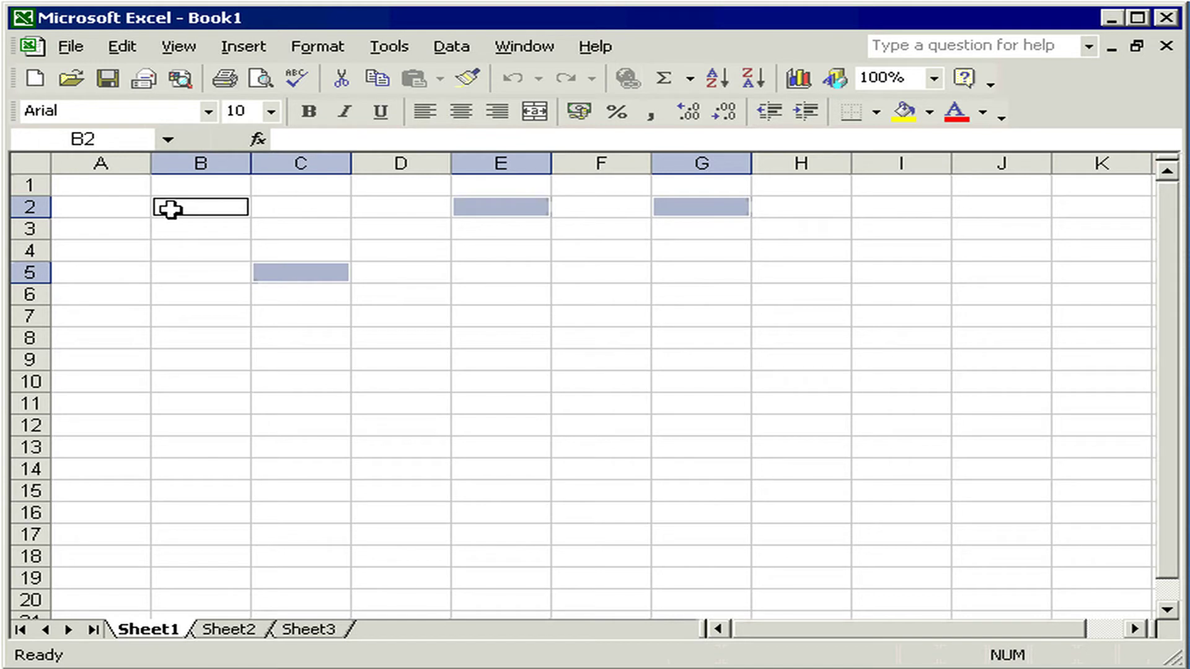
left_click(109, 330, "ctrl")
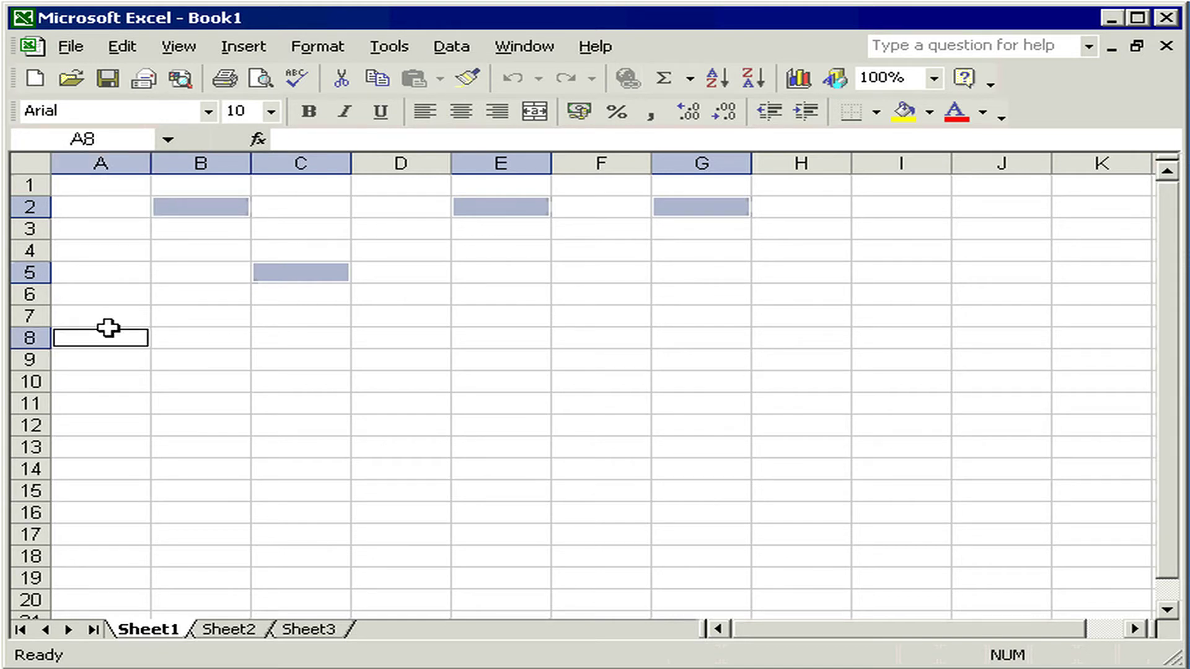
Step: Starting from cell A2, extend the selection three columns across and six rows down to cover A2:D8
left_click(110, 211)
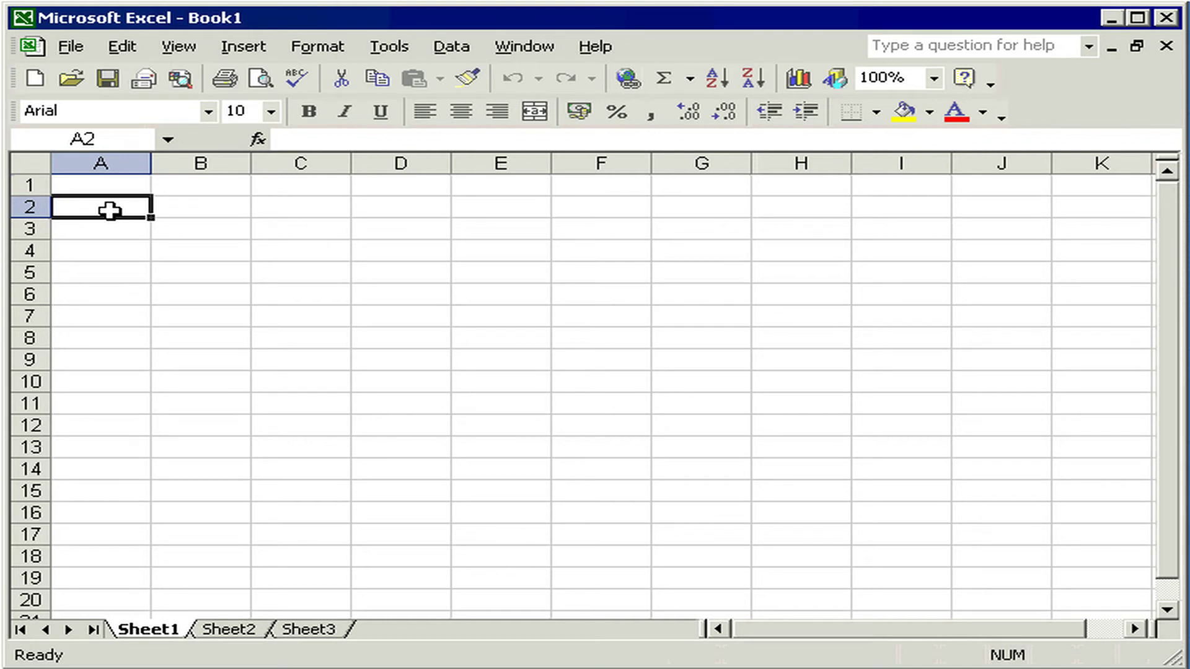
key("shift+Right")
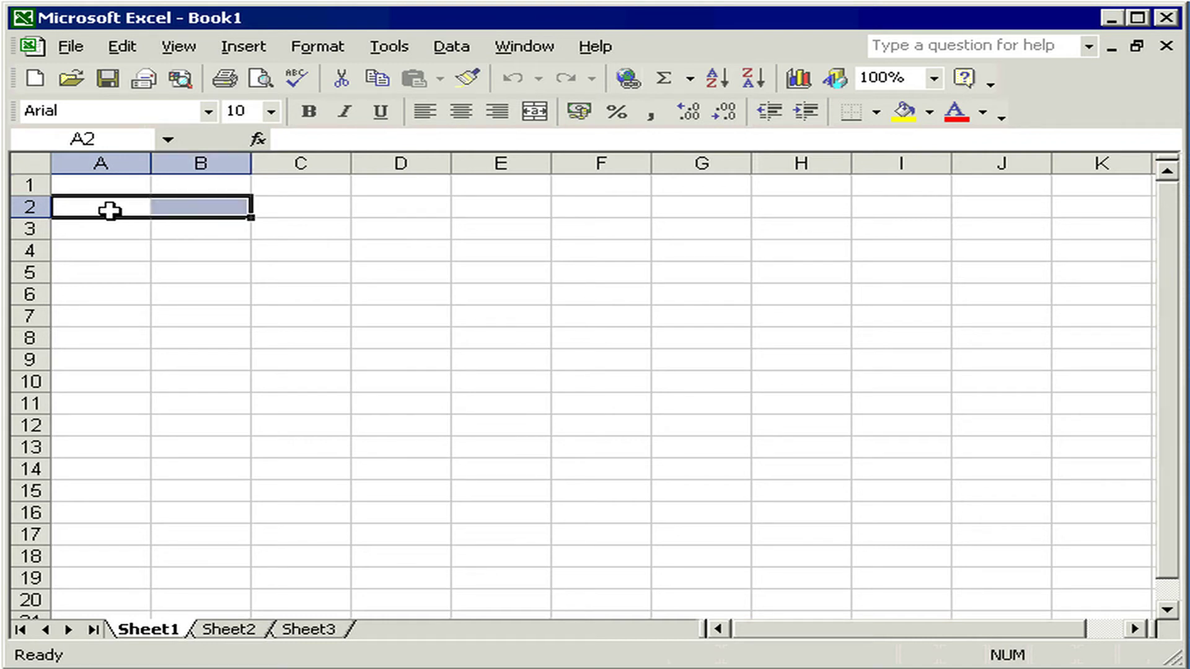
key("shift+Right")
key("shift+Right")
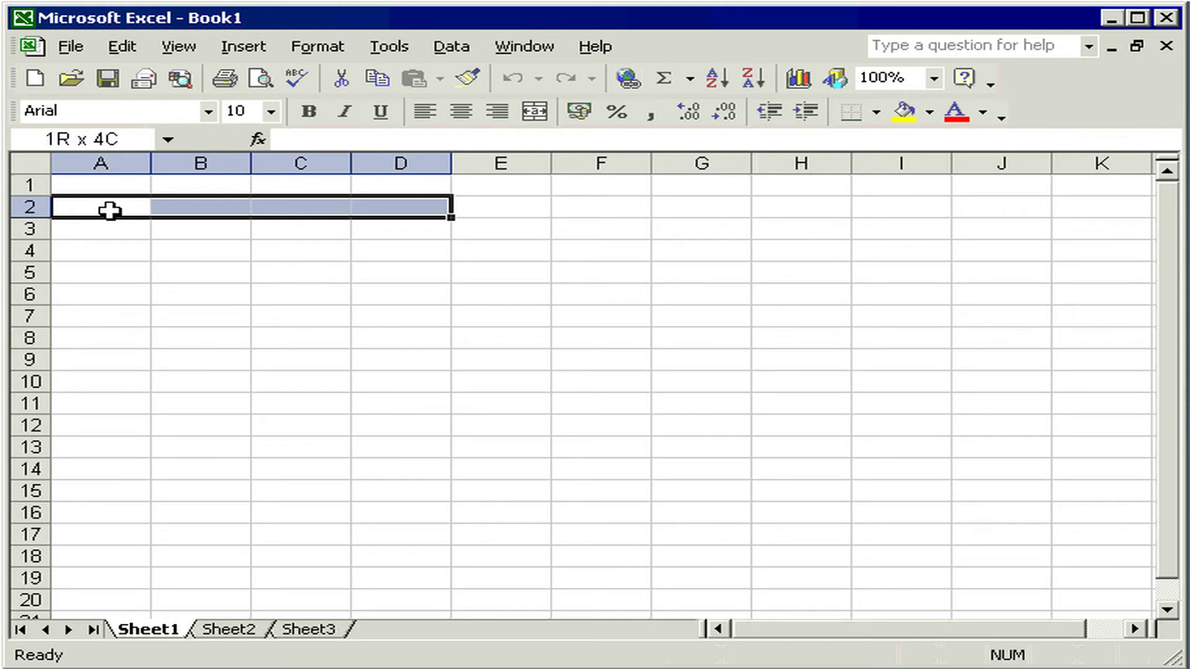
key("shift+Down")
key("shift+Down")
key("shift+Down")
key("shift+Down")
key("shift+Down")
key("shift+Down")
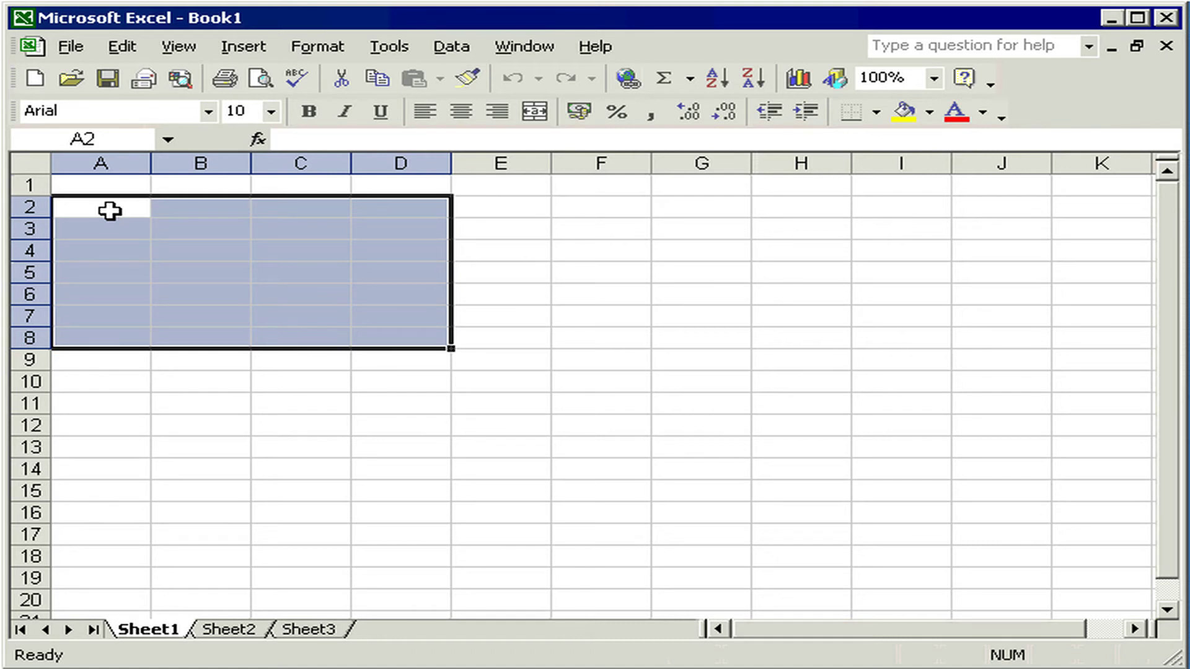
Step: Select the whole of column E, followed by the adjacent columns B through E
left_click(480, 153)
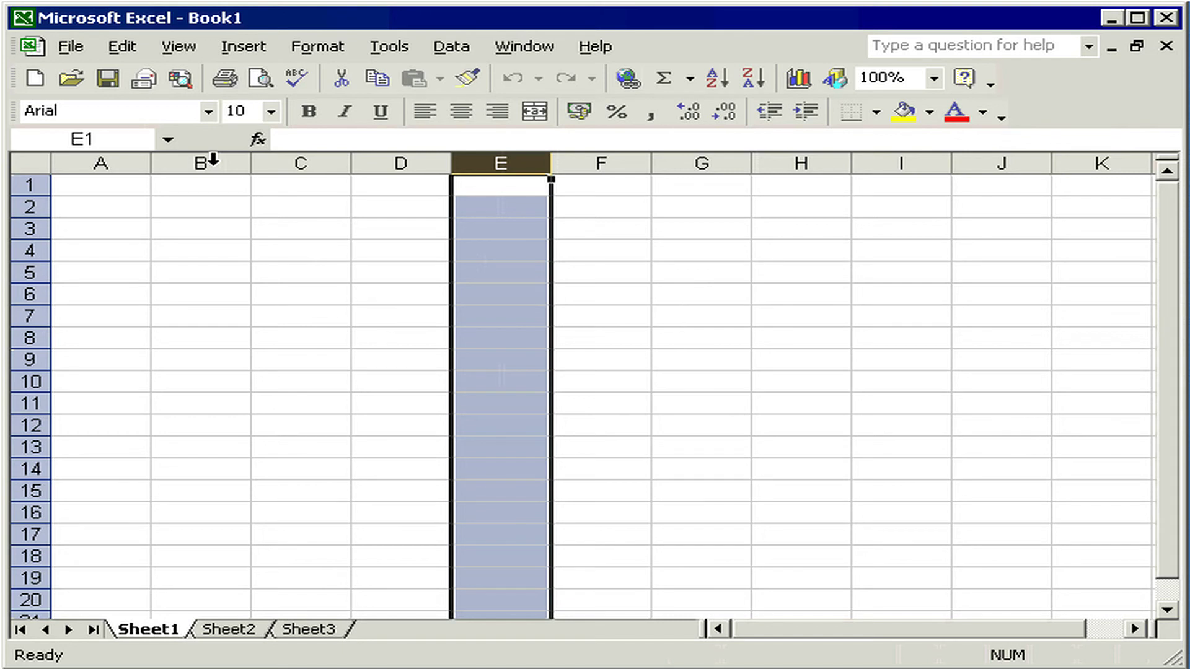
left_click_drag(212, 160, 503, 163)
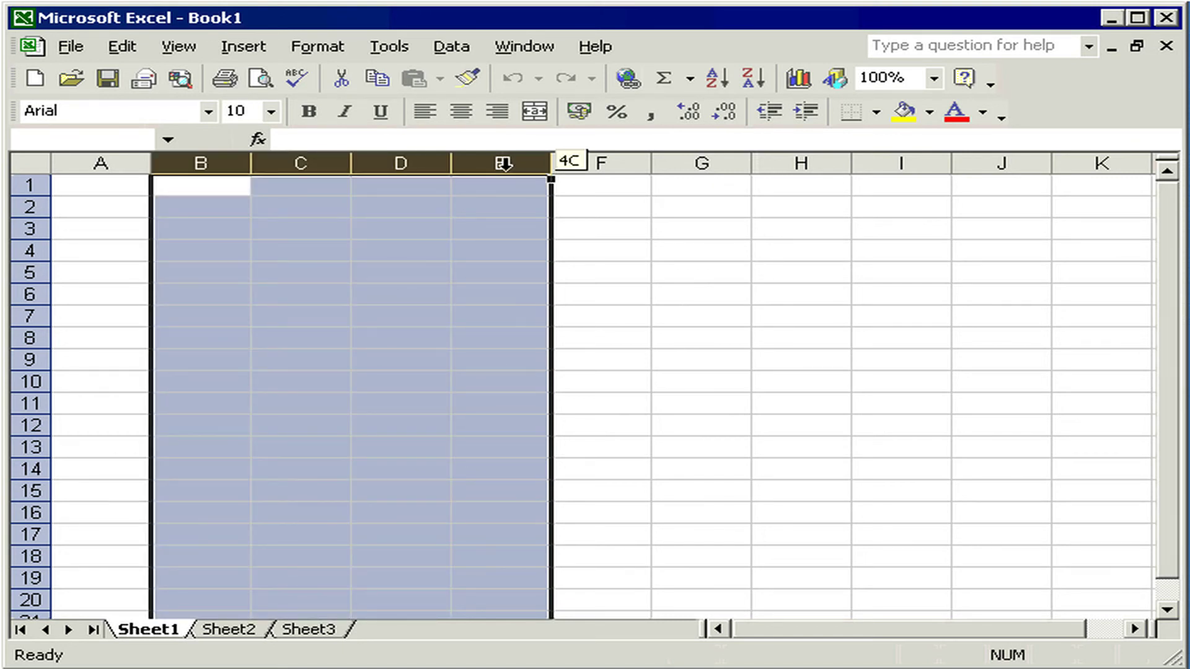
Step: Select the entire columns A through E as one block, starting from column A
left_click(111, 163)
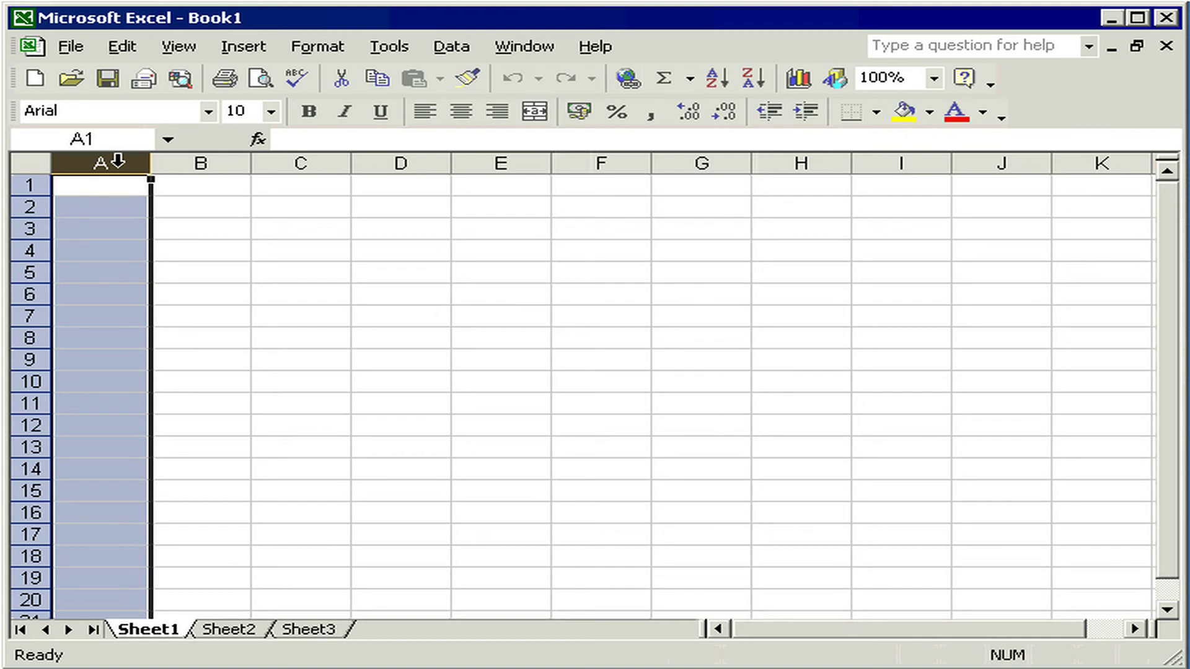
left_click(471, 155, "shift")
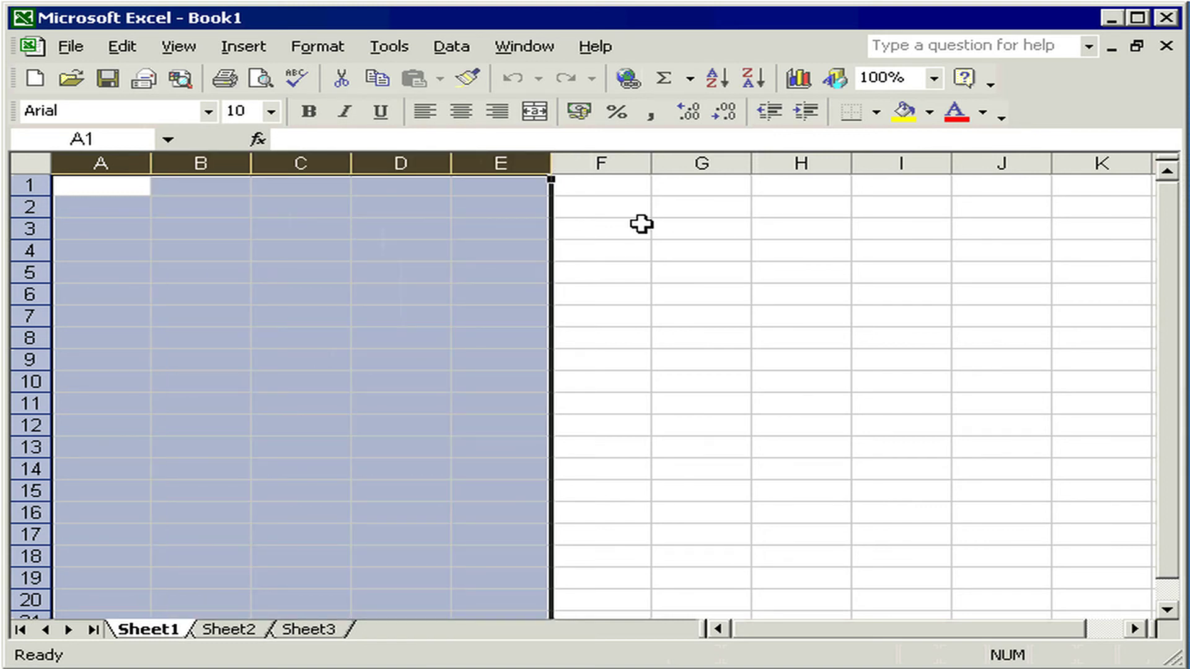
Step: Select the non-adjacent columns G, E, J and C together, starting with column G
left_click(682, 163)
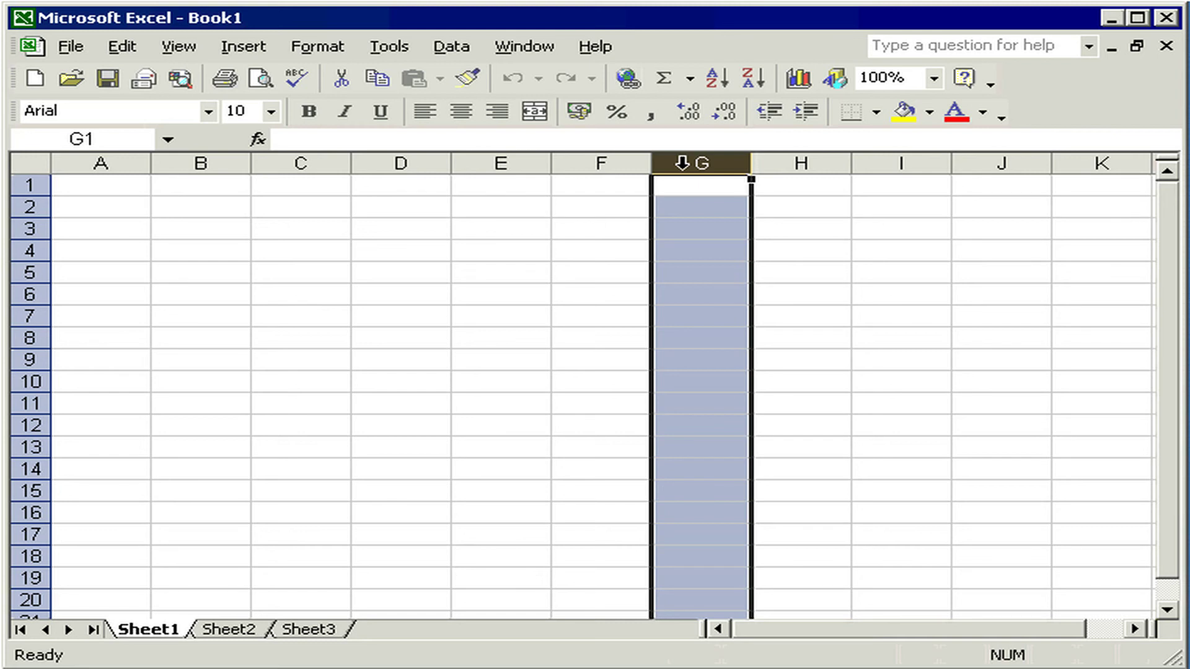
left_click(509, 165, "ctrl")
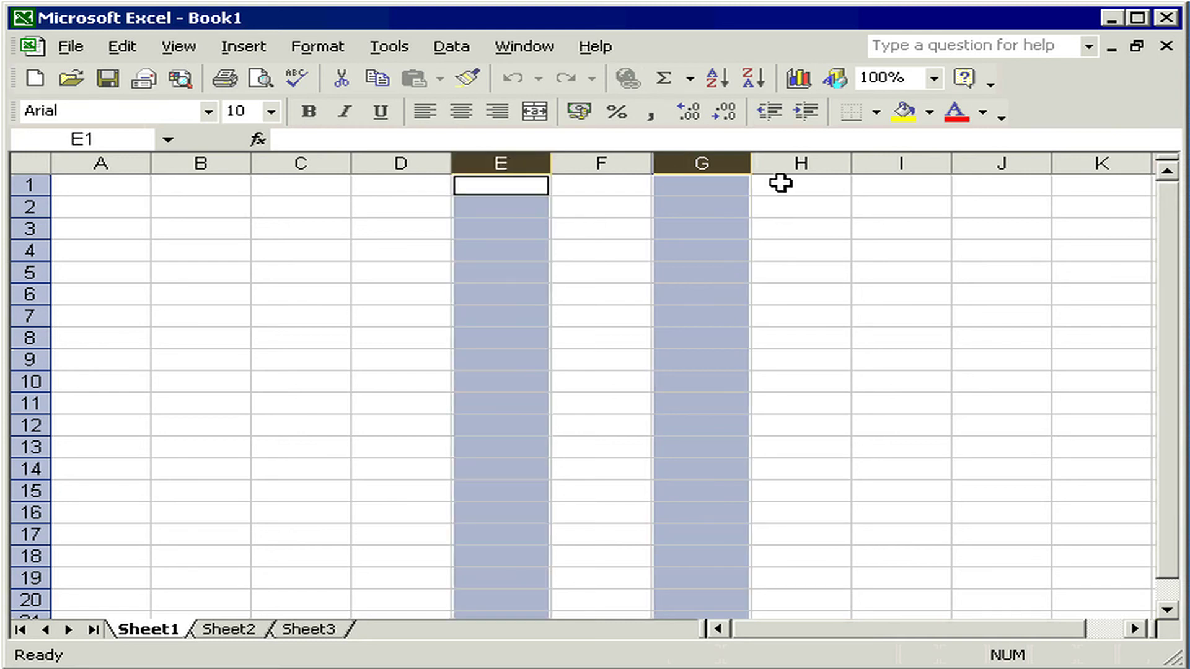
left_click(989, 163, "ctrl")
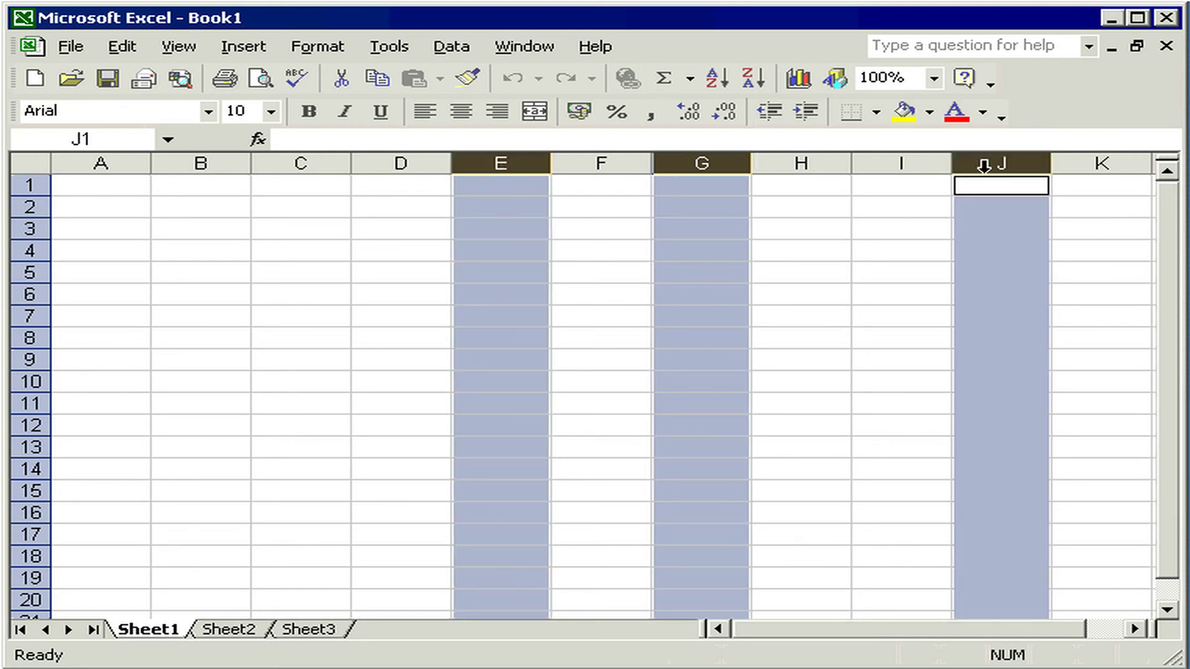
left_click(279, 163, "ctrl")
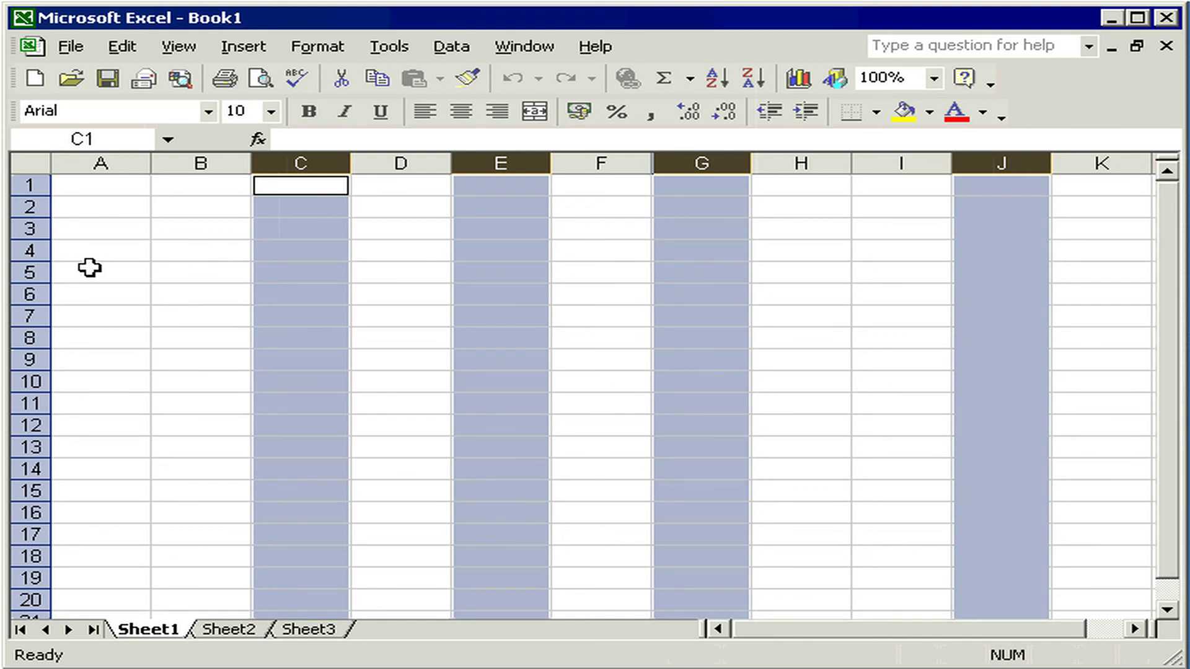
Step: Select the entire adjacent rows 5 through 10, starting from row 5
left_click(30, 273)
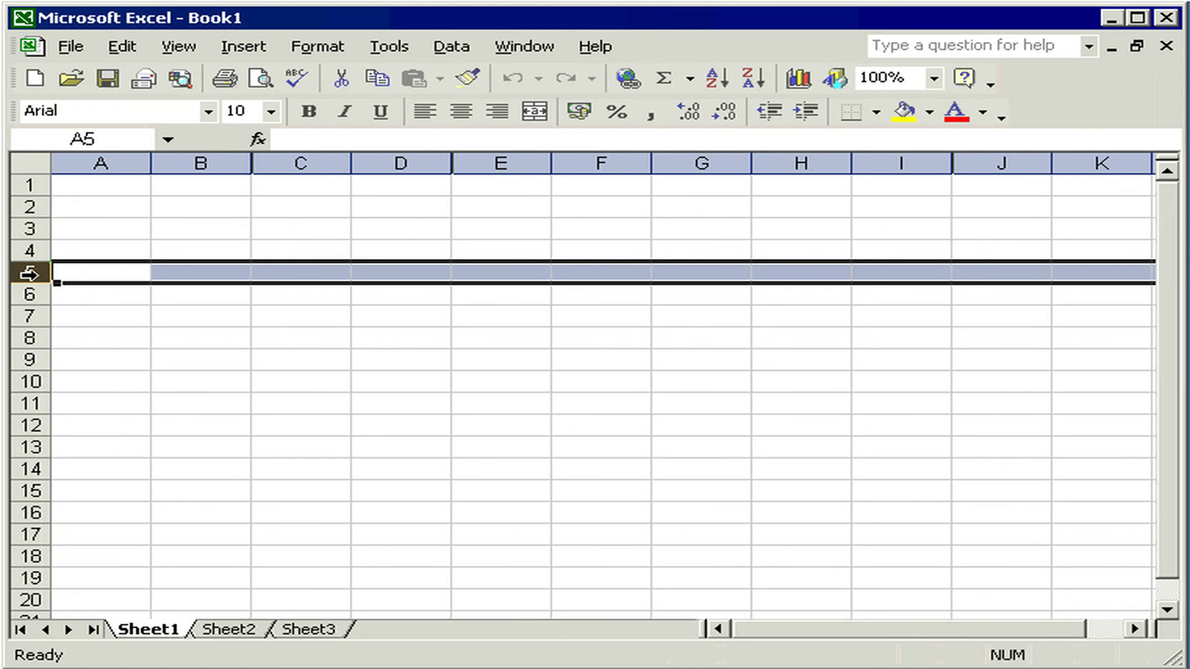
left_click(29, 381, "shift")
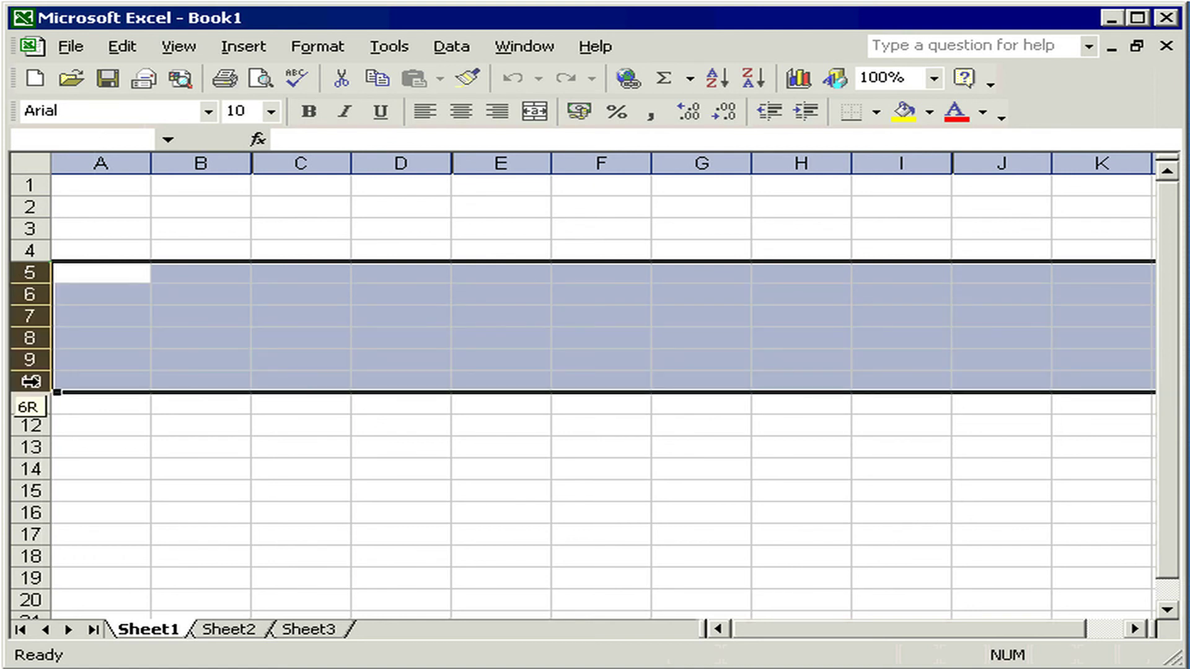
Step: Select the non-adjacent rows 2, 5 and 8 together, followed by the entire worksheet
left_click(28, 205)
left_click(32, 271, "ctrl")
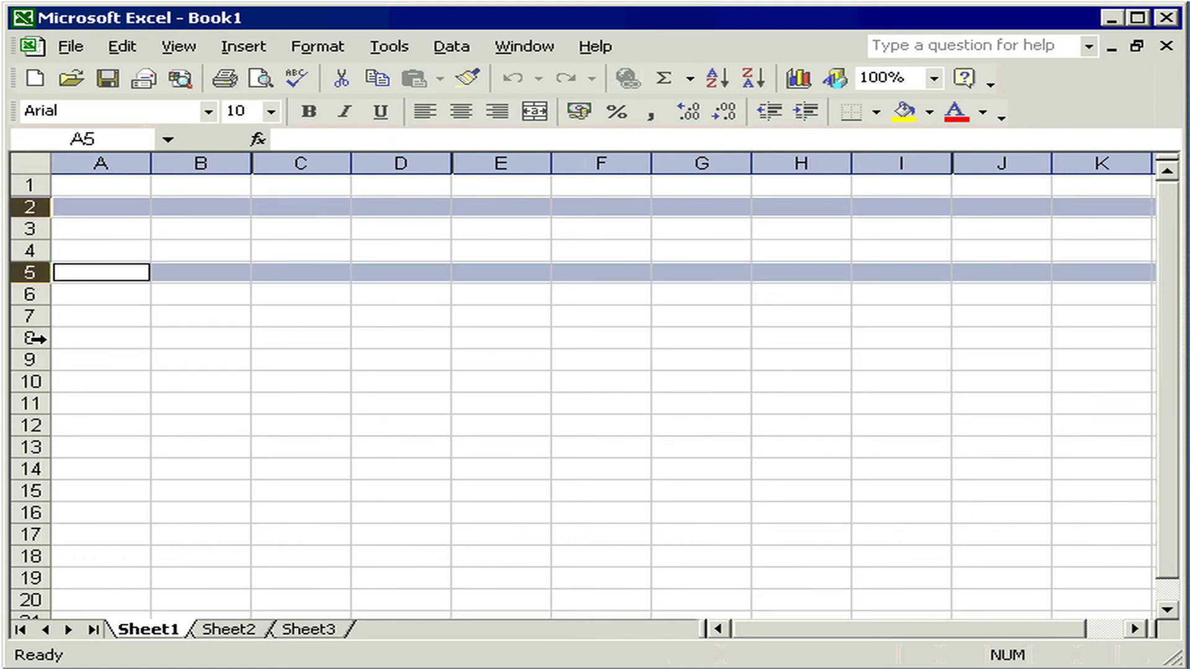
left_click(34, 339, "ctrl")
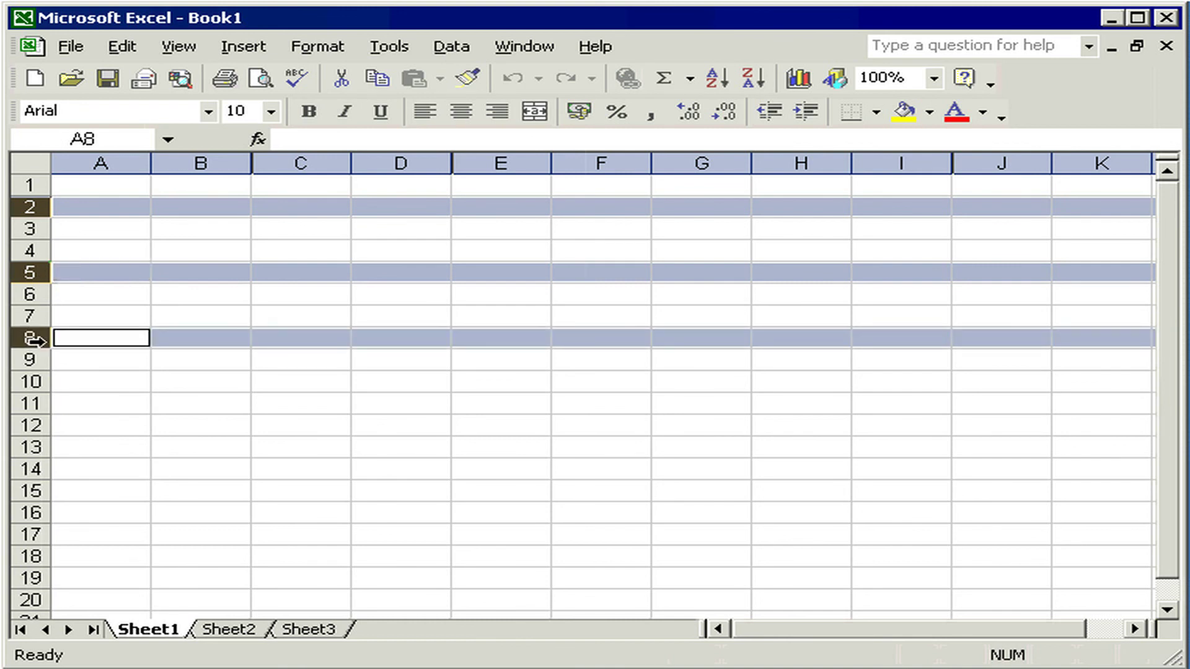
left_click(37, 163)
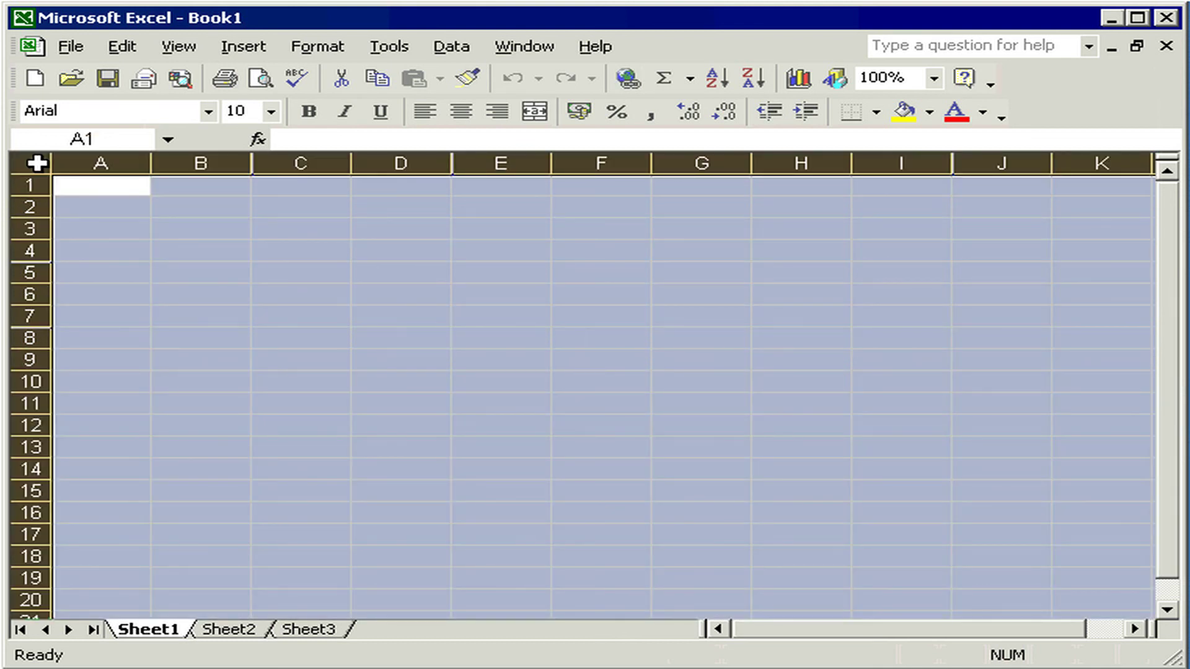